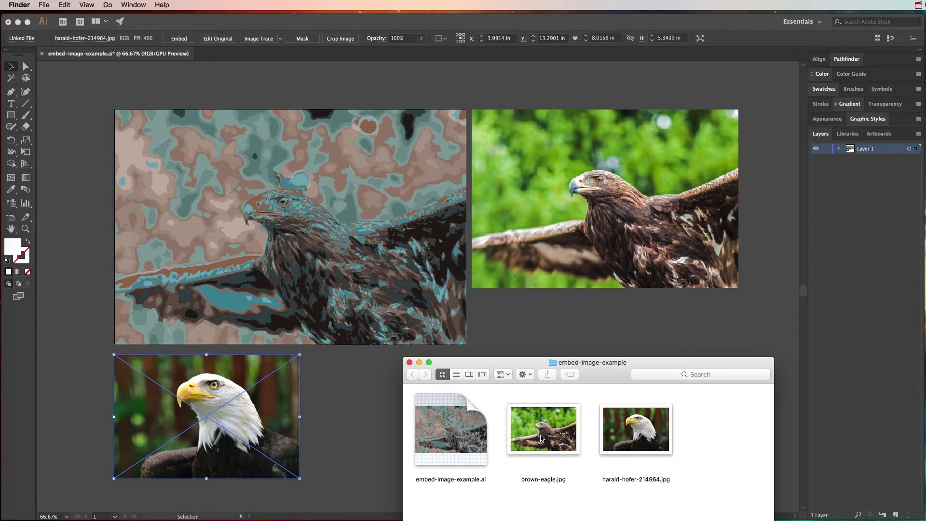
pyautogui.click(375, 415)
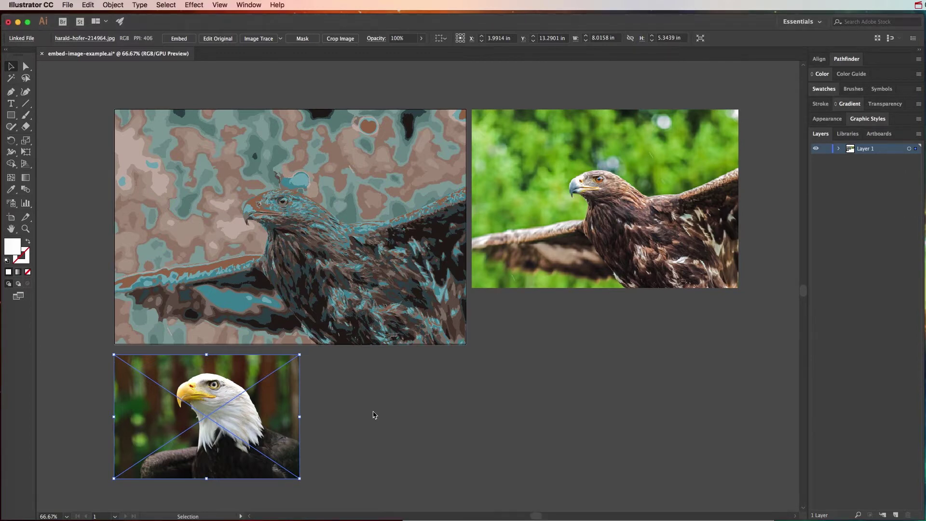
pyautogui.click(351, 282)
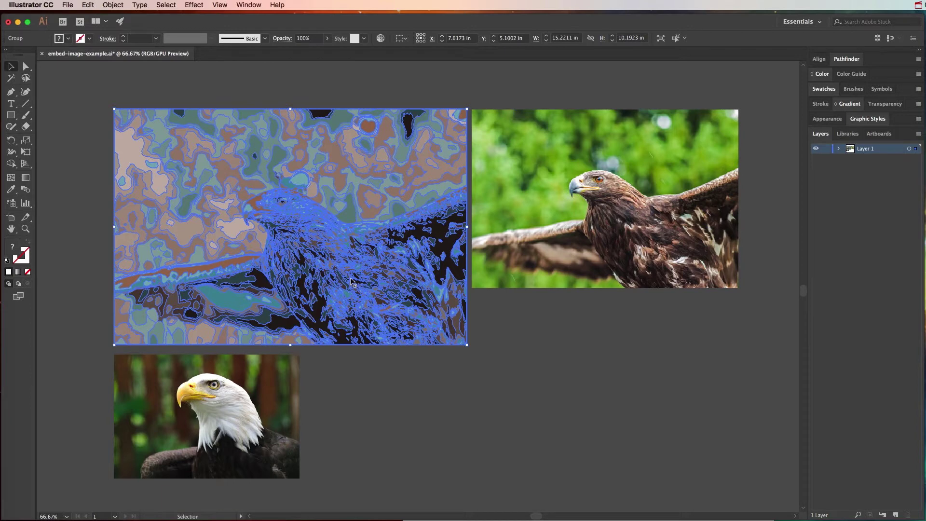
pyautogui.click(496, 242)
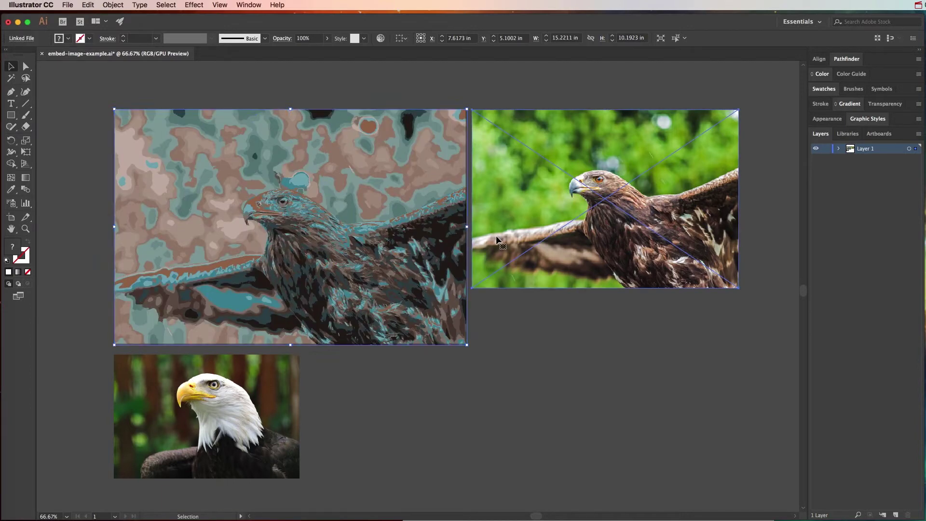
pyautogui.click(279, 402)
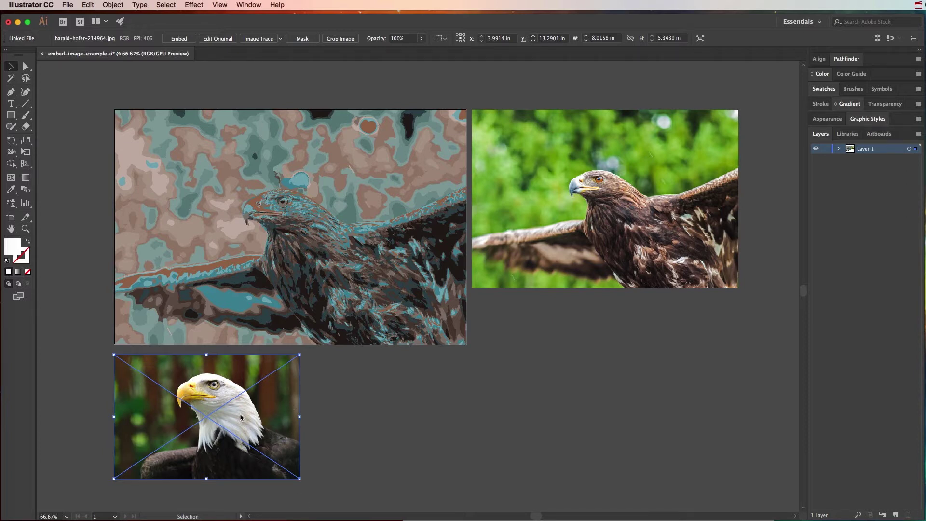
pyautogui.click(519, 272)
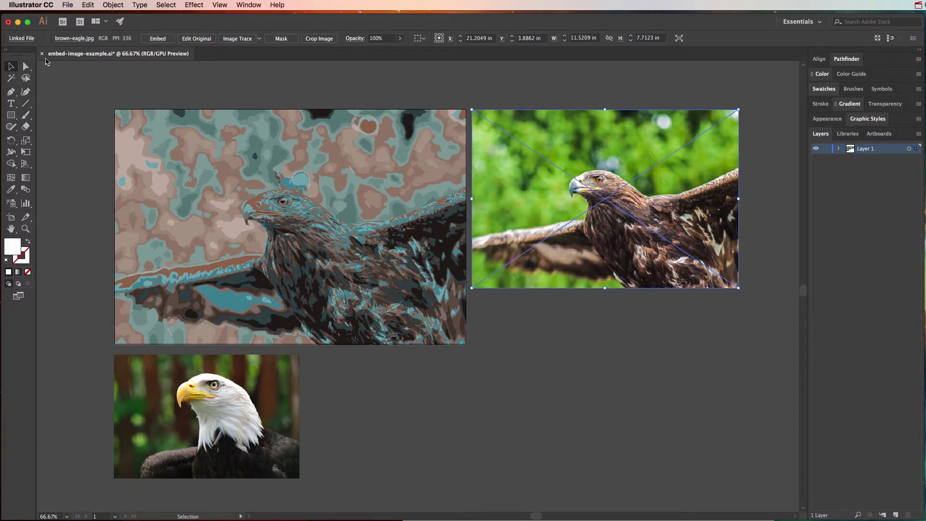
# - Save and close the eagle document
pyautogui.click(42, 54)
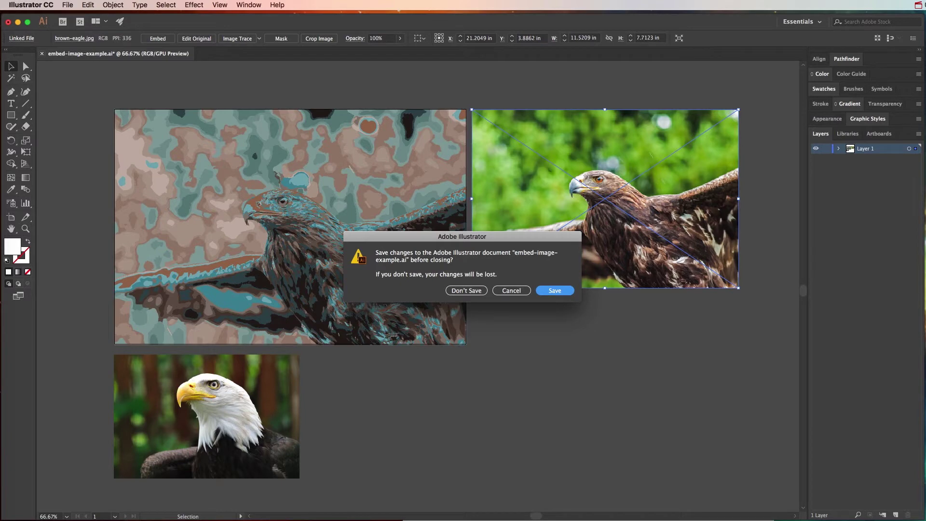
pyautogui.press('Return')
pyautogui.press('super+Tab')
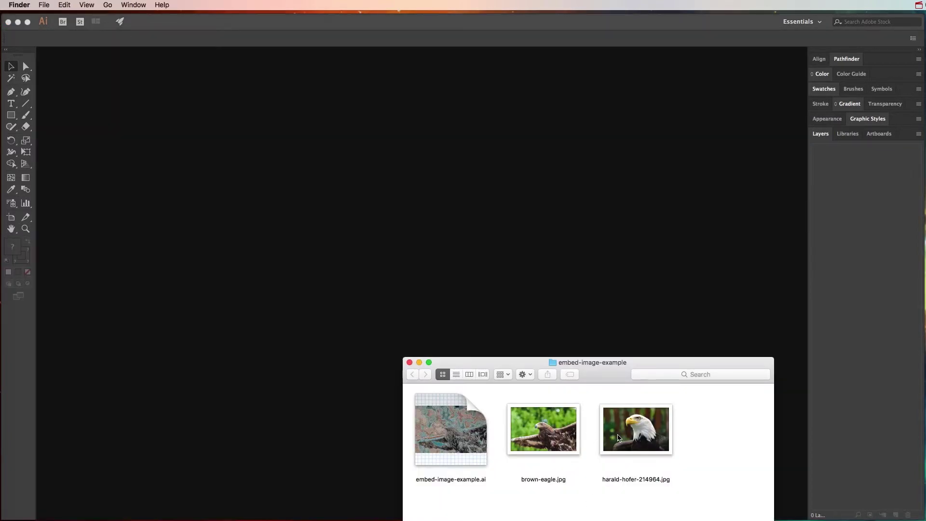
# - Trash the bald eagle JPG in Finder and drag embed-image-example.ai back into Illustrator
pyautogui.click(628, 438)
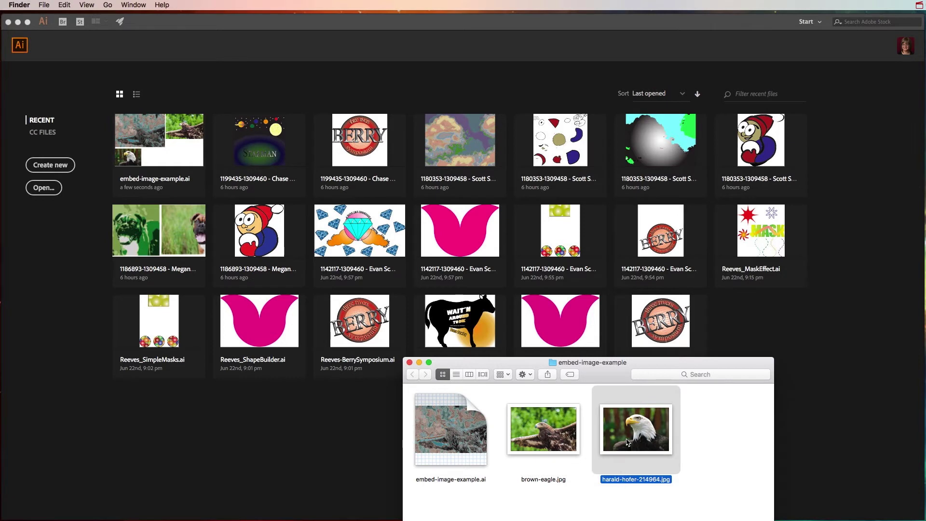
pyautogui.press('super+BackSpace')
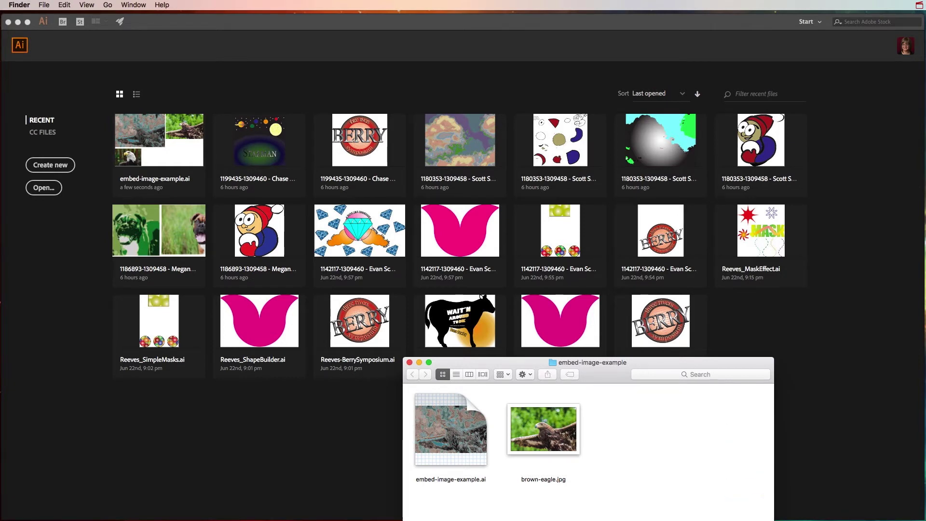
pyautogui.moveTo(470, 423); pyautogui.dragTo(469, 423)
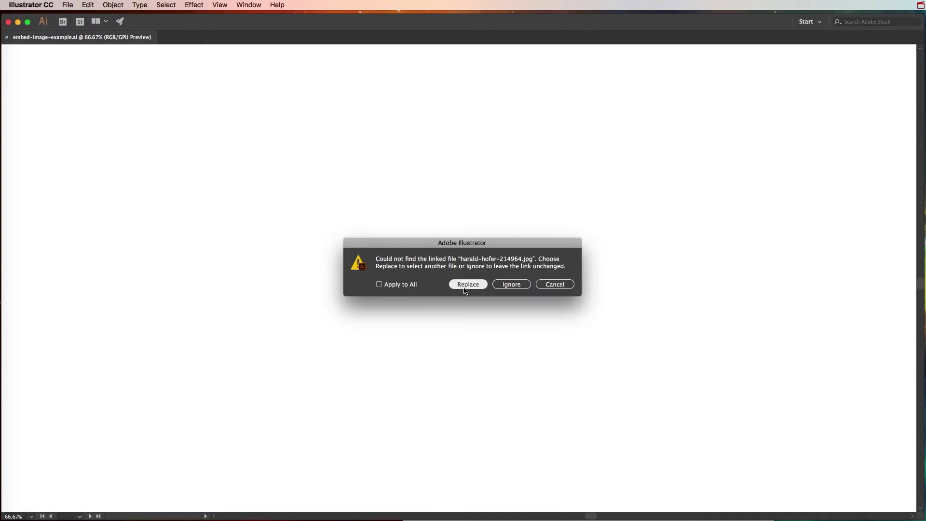
# - Try Replace, cancel the locate dialog, then Ignore to open the file without the bald eagle photo
pyautogui.click(465, 288)
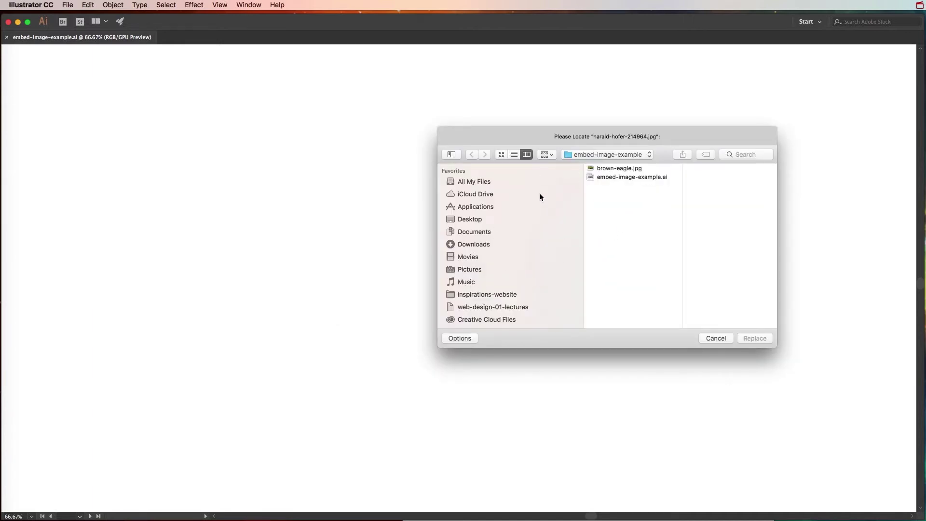
pyautogui.click(716, 338)
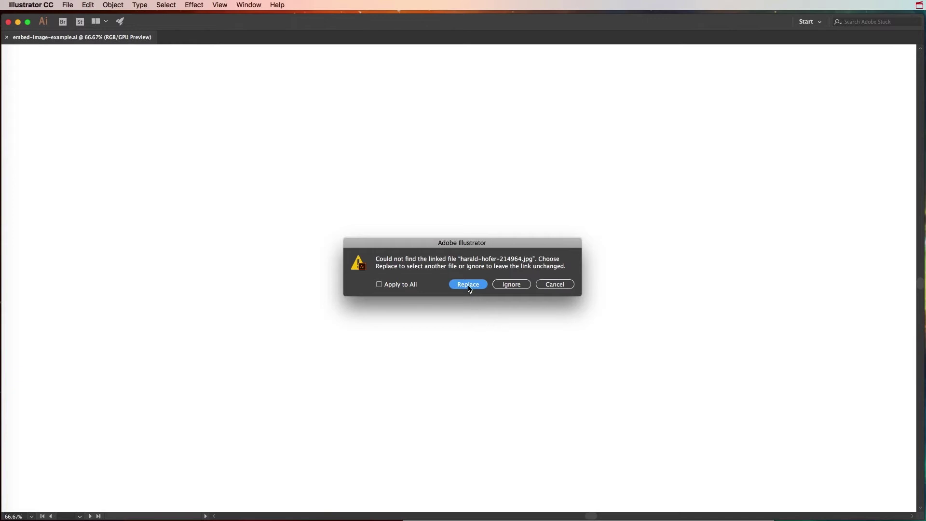
pyautogui.click(506, 288)
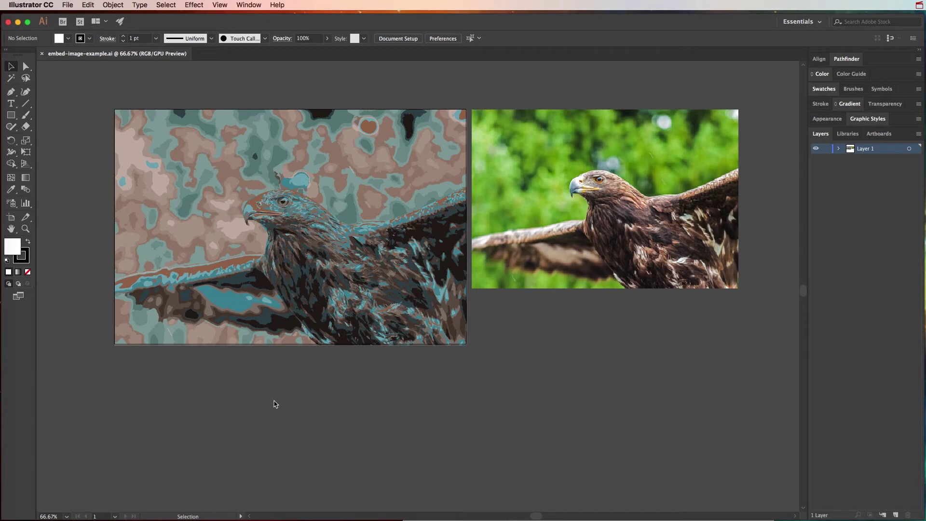
# - Select the empty placeholder, restore the bald eagle JPG to the folder, and accept the link update
pyautogui.click(242, 406)
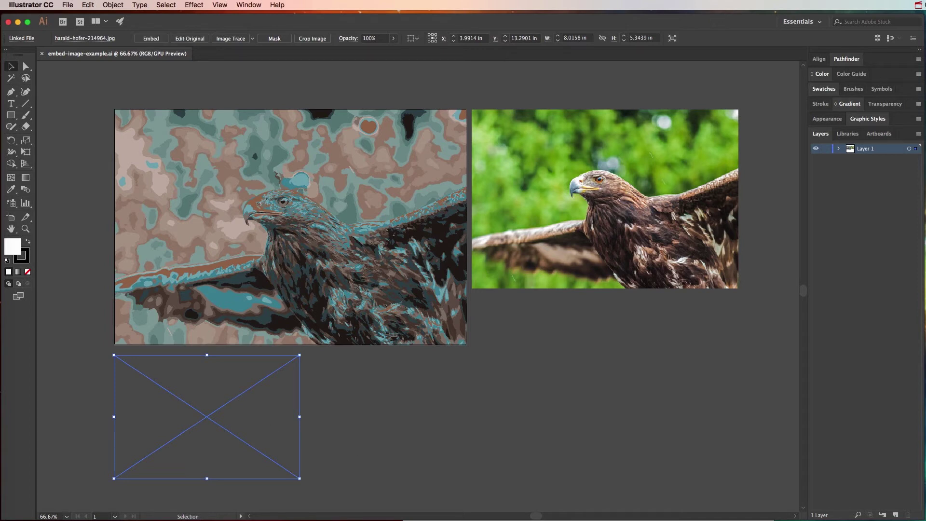
pyautogui.press('super+Tab')
pyautogui.moveTo(925, 348); pyautogui.dragTo(646, 444)
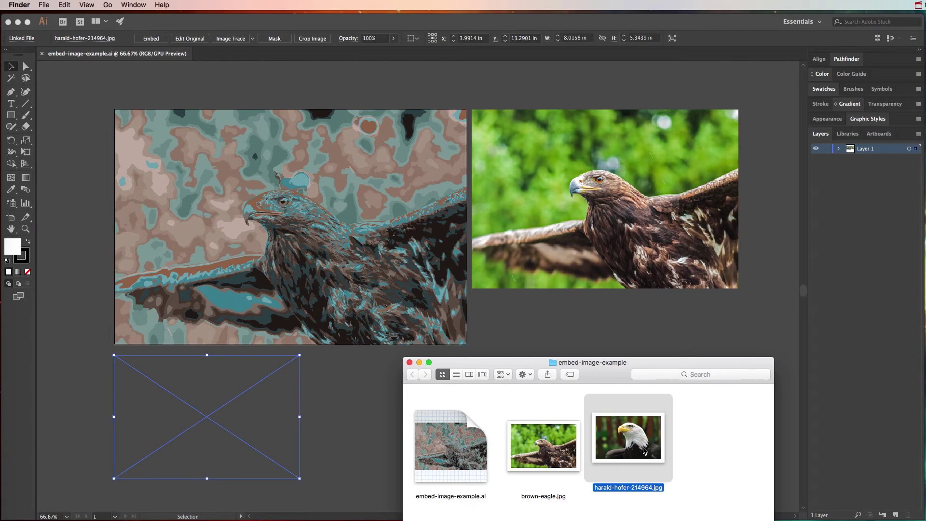
pyautogui.click(602, 336)
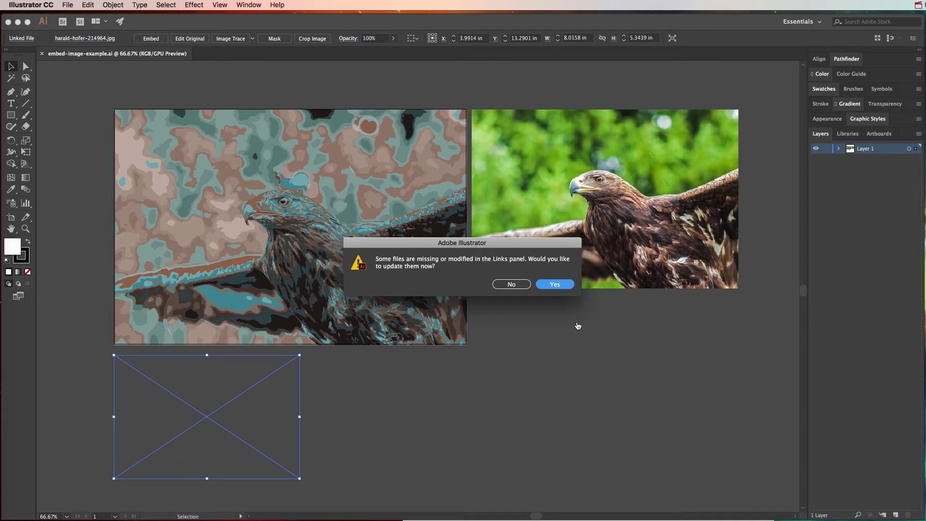
pyautogui.click(556, 284)
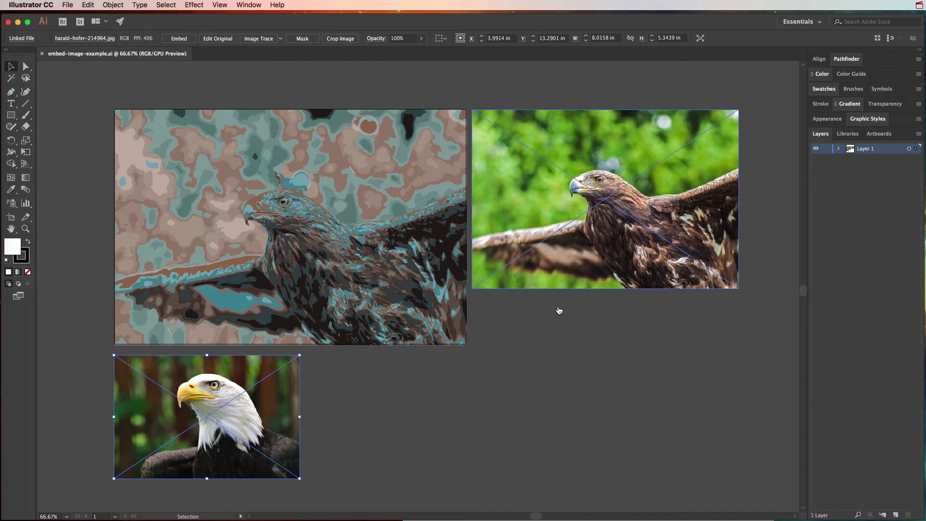
pyautogui.click(536, 516)
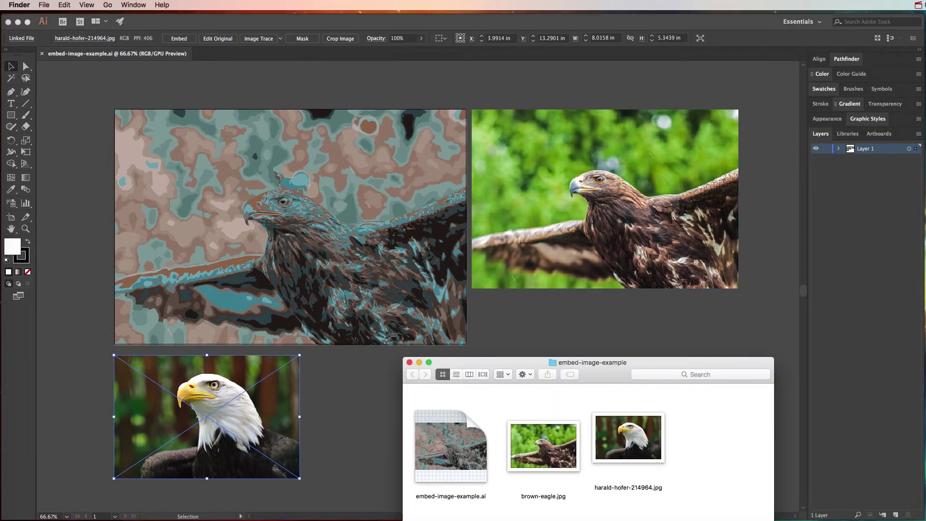
pyautogui.click(458, 444)
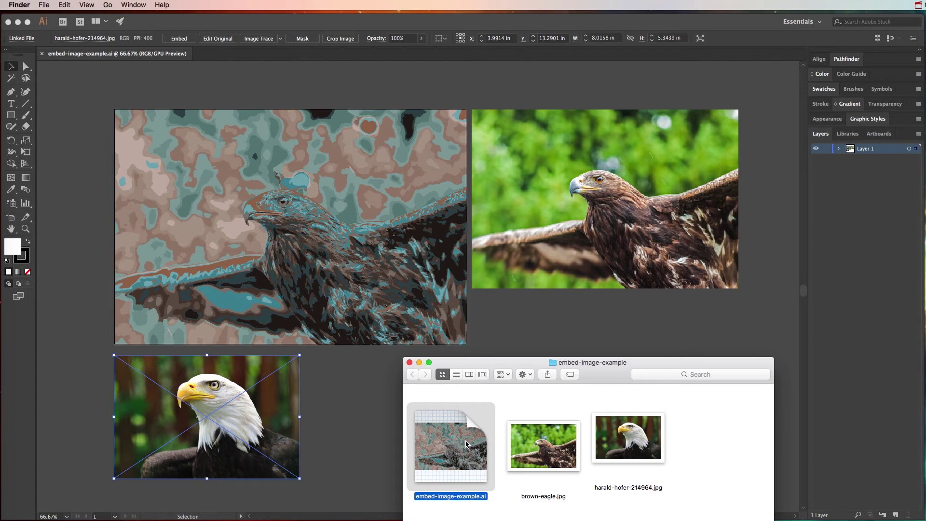
pyautogui.click(528, 440)
pyautogui.click(634, 438)
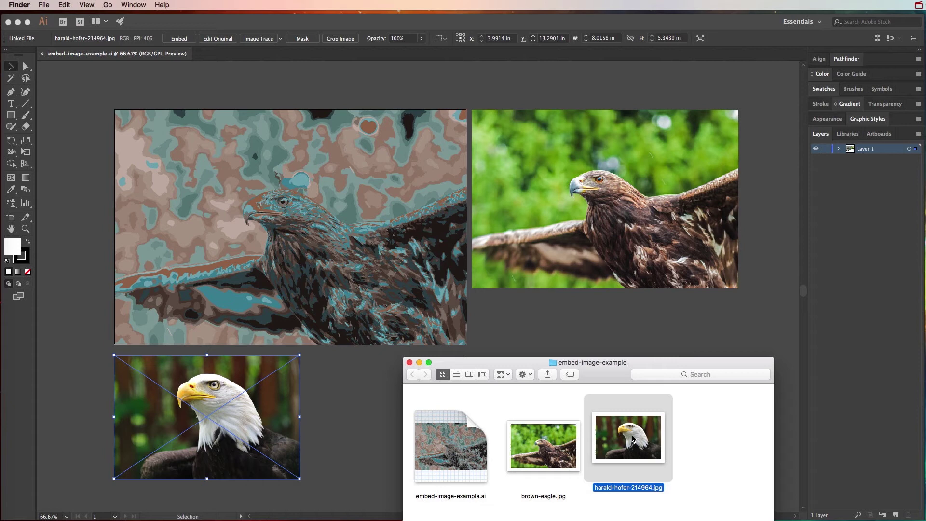
pyautogui.click(517, 331)
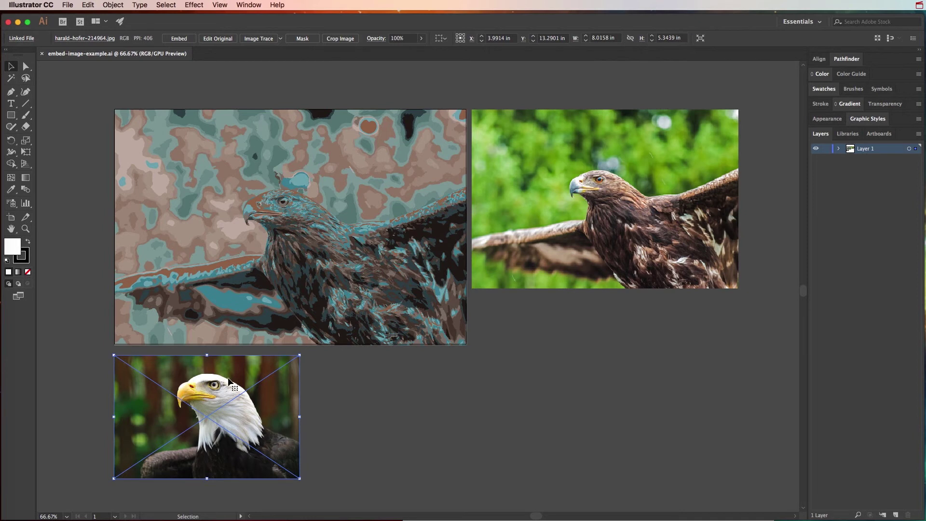
# - Embed the bald eagle photo from the Control bar, leaving the brown eagle photo linked
pyautogui.click(180, 40)
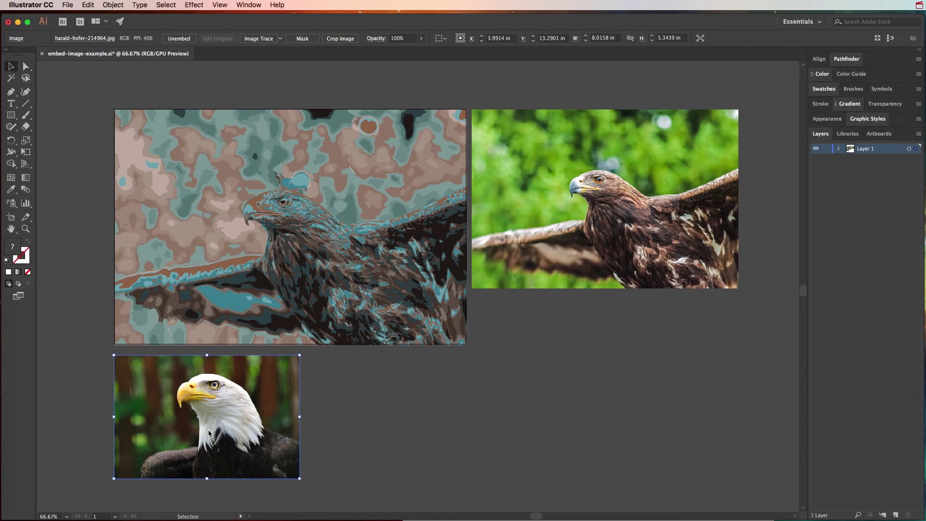
pyautogui.click(622, 247)
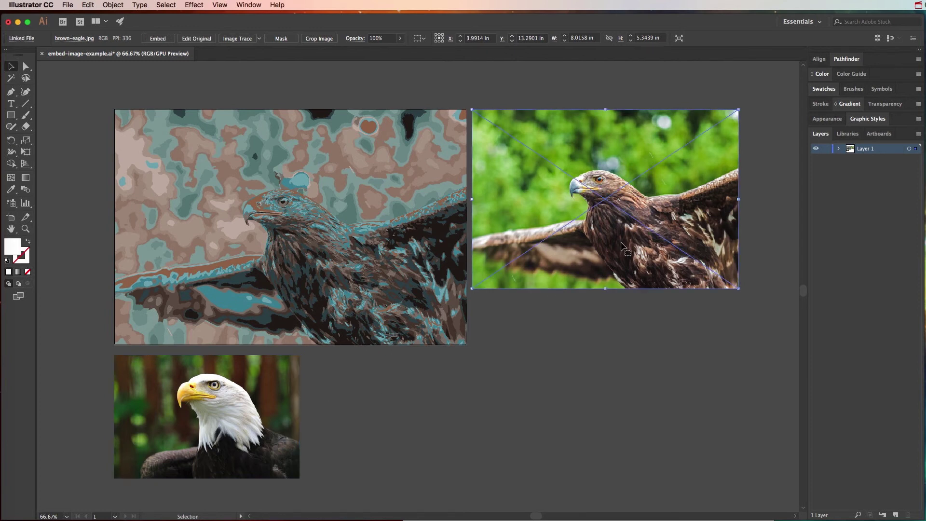
pyautogui.click(518, 379)
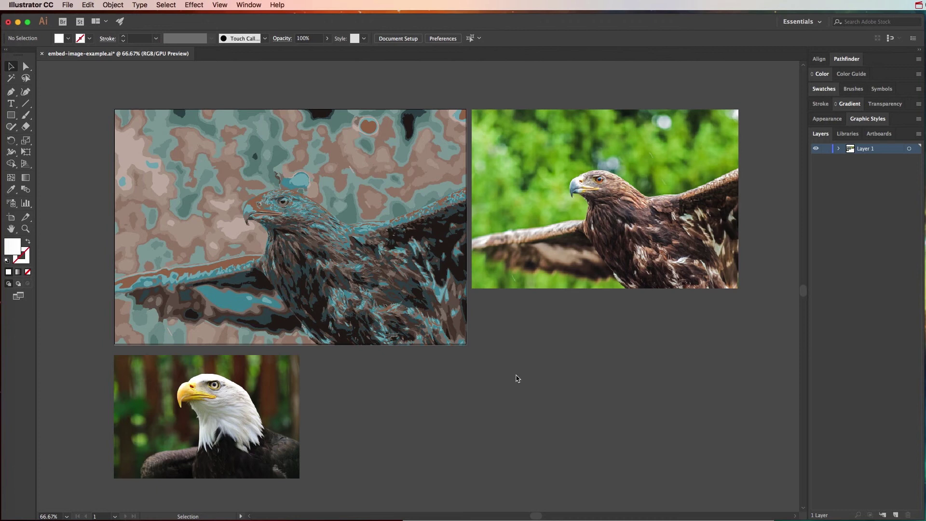
# - Open Window > Links and inspect the harald-hofer-214964.jpg and brown-eagle.jpg entries
pyautogui.click(247, 5)
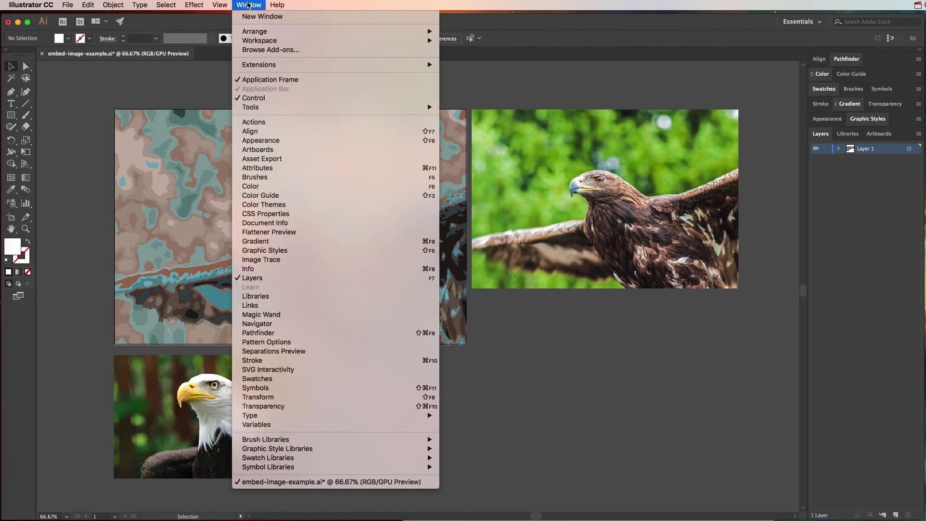
pyautogui.click(268, 306)
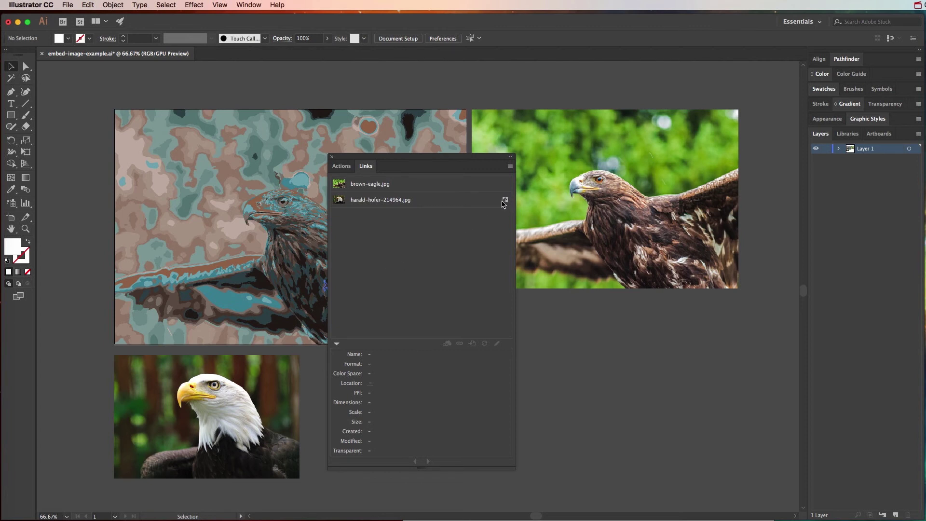
pyautogui.click(395, 205)
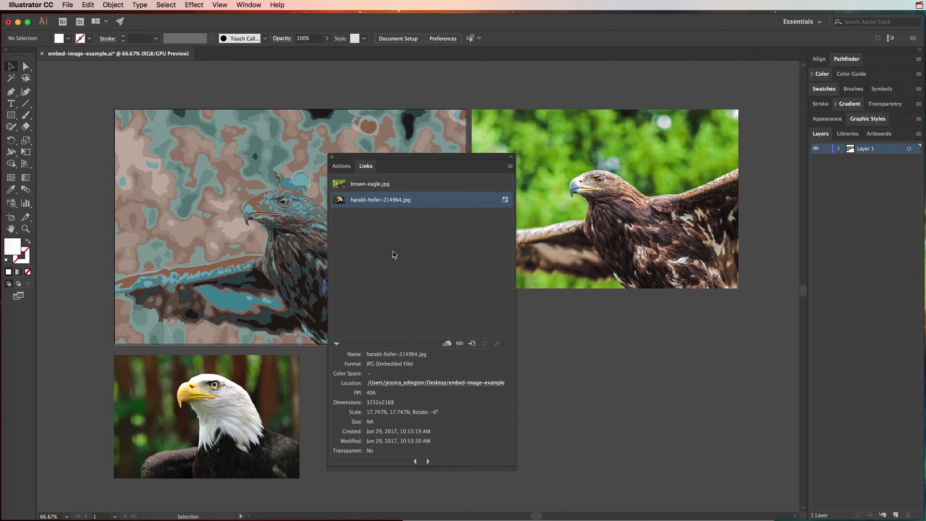
pyautogui.click(367, 185)
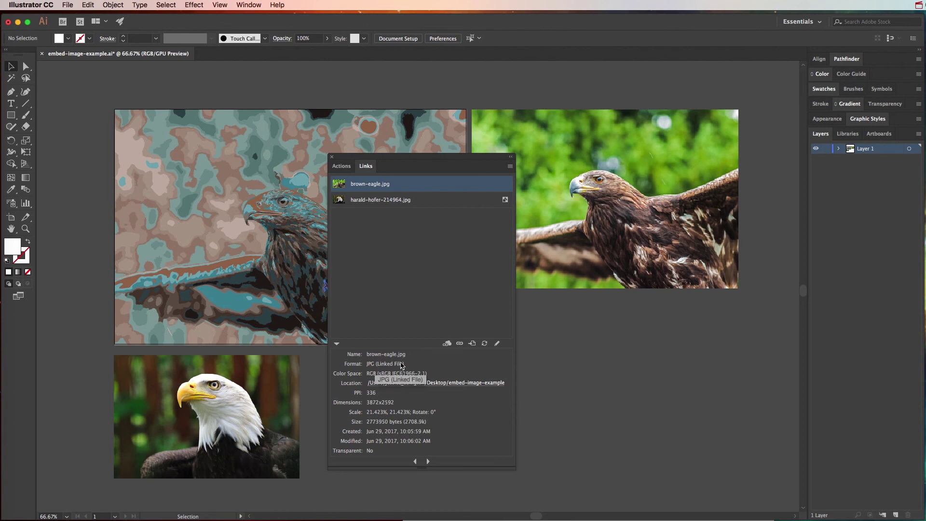
pyautogui.click(510, 166)
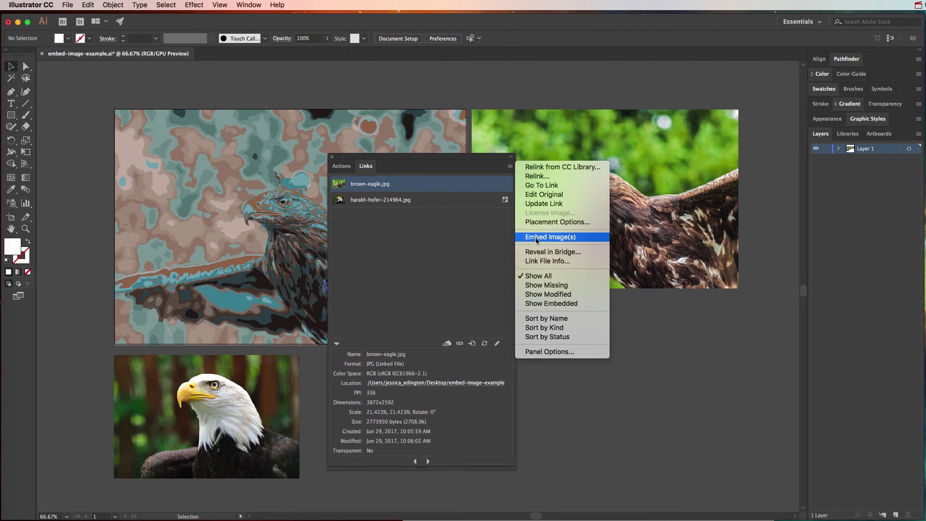
pyautogui.click(416, 205)
pyautogui.click(397, 202)
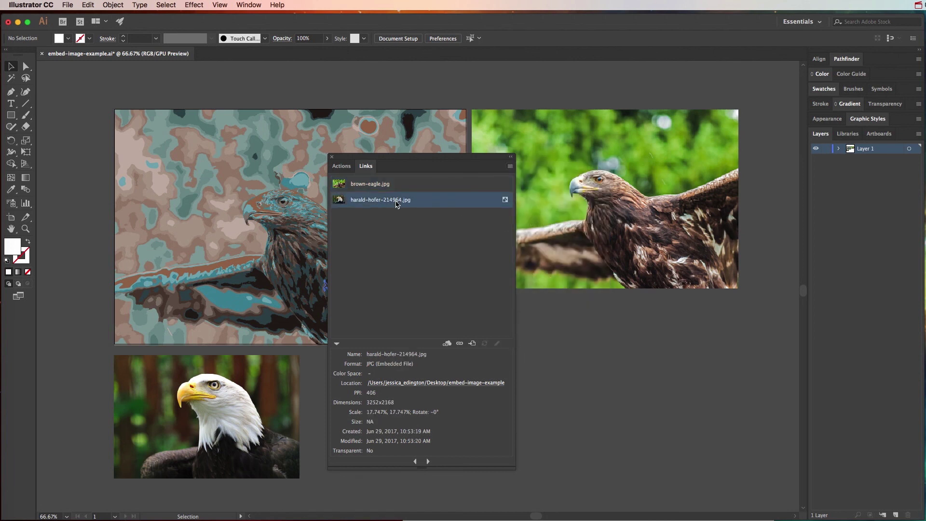
pyautogui.click(511, 166)
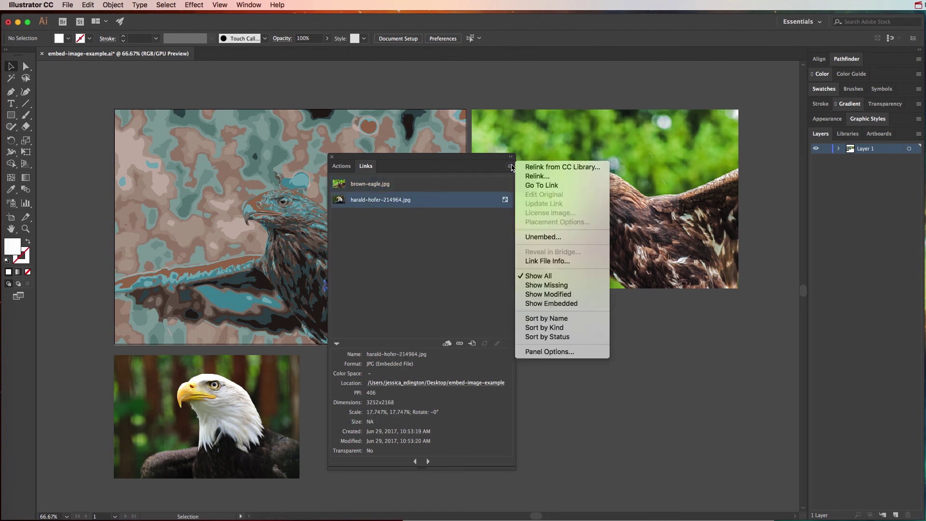
pyautogui.click(540, 237)
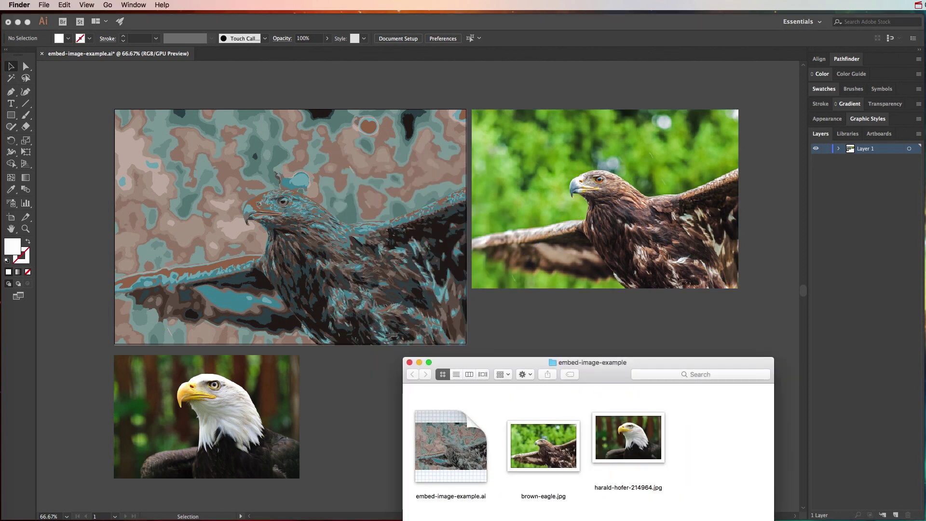
# - In Finder, select both brown-eagle.jpg and harald-hofer-214964.jpg together
pyautogui.click(445, 451)
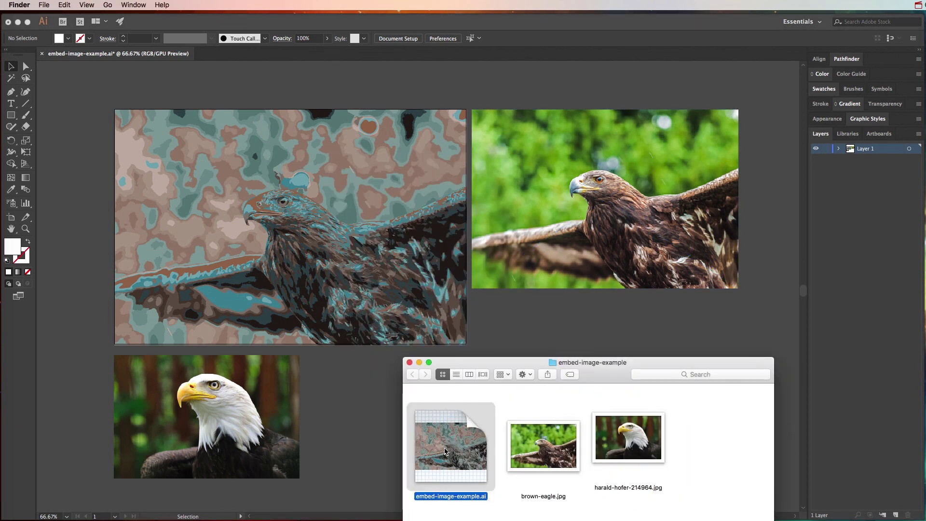
pyautogui.moveTo(705, 439); pyautogui.dragTo(543, 474)
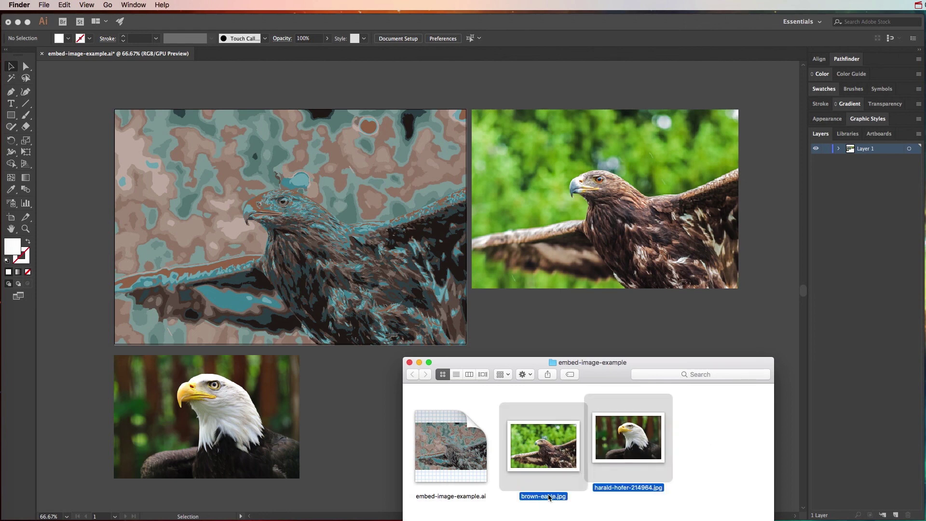